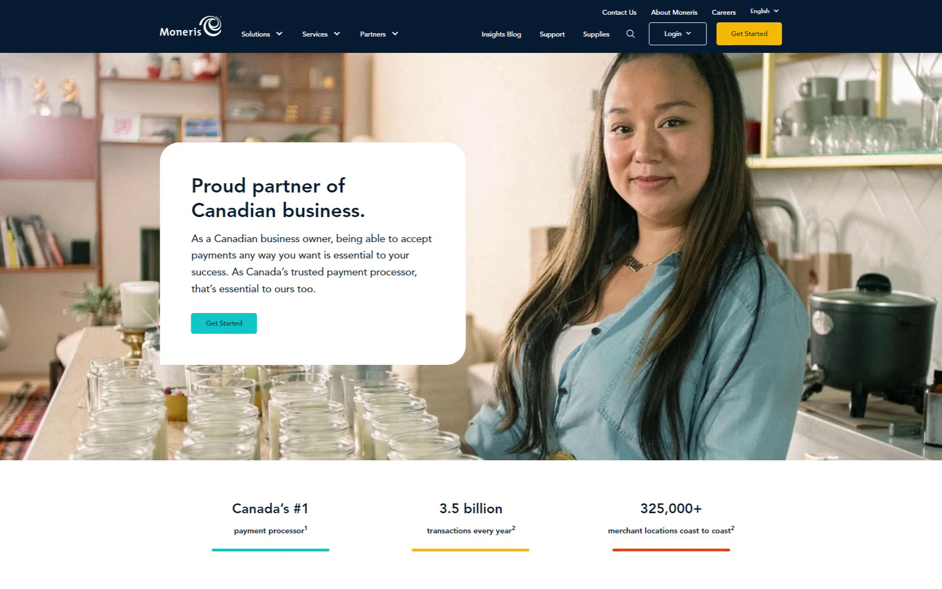
# - Show the list of Moneris login portals from the Login menu
pyautogui.click(693, 39)
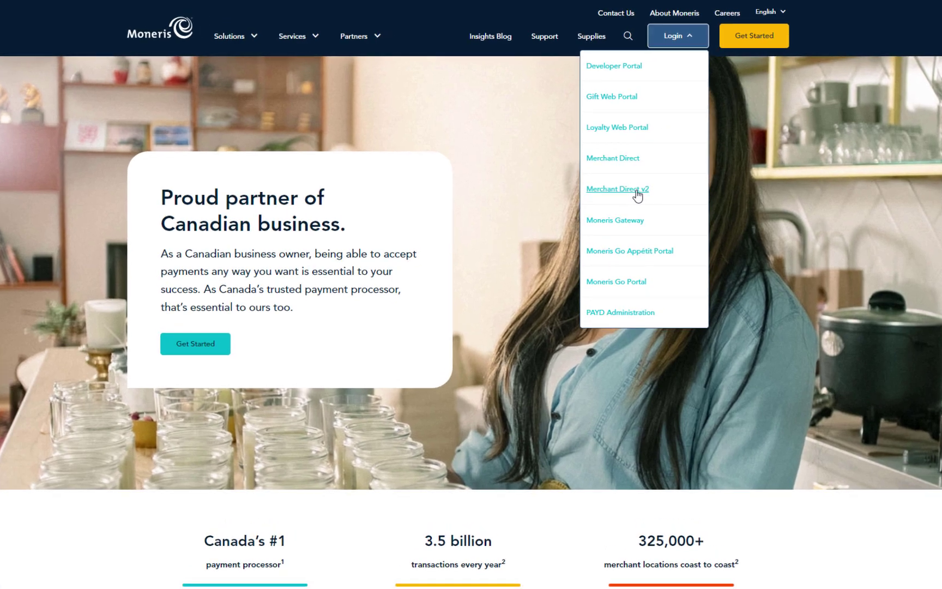
# - Enter the Merchant Direct v2 portal and go to Self-serve > Account Management
pyautogui.click(641, 182)
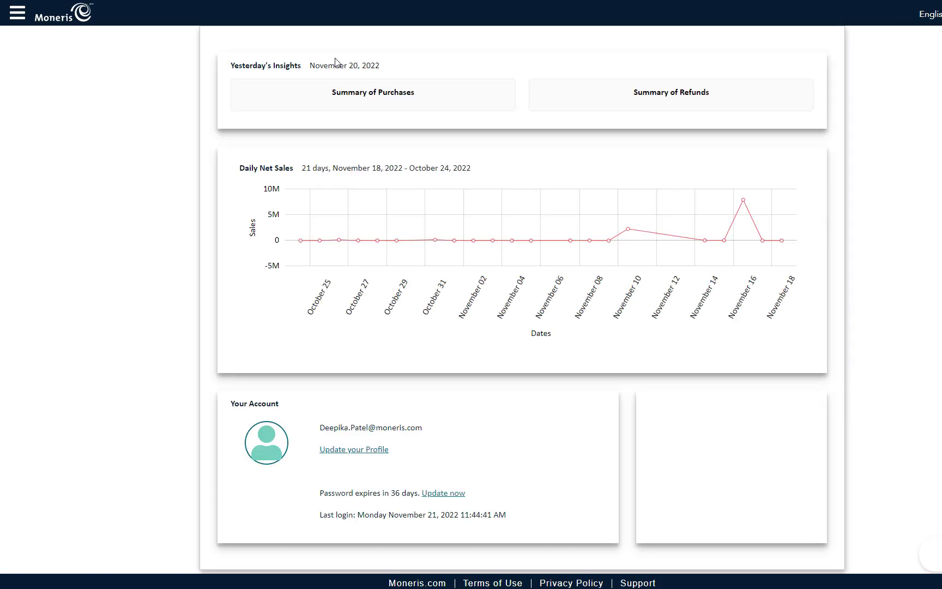
pyautogui.click(19, 17)
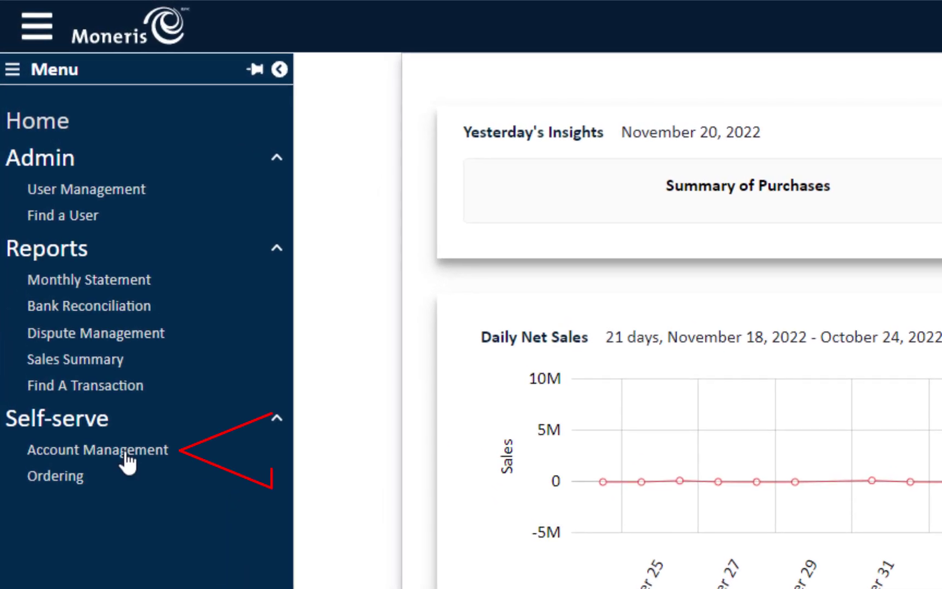
pyautogui.click(127, 449)
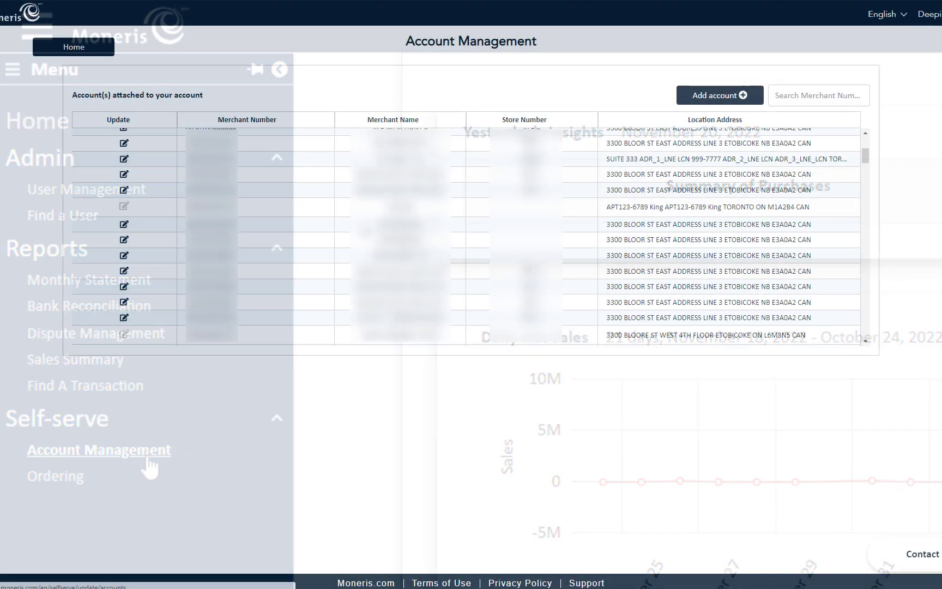
# - Search accounts by merchant number and check the account's Update icon eligibility
pyautogui.scroll(5, 753, 145)
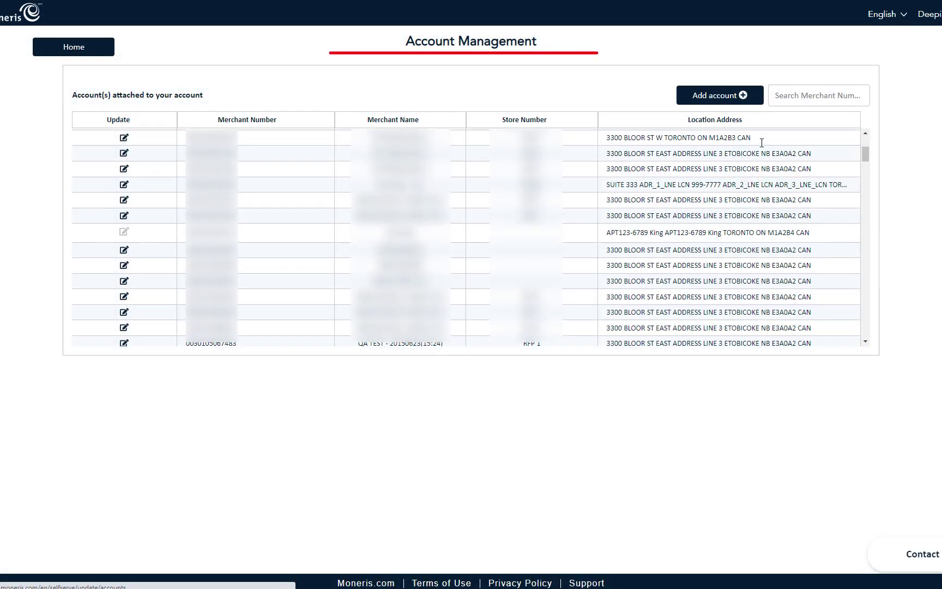
pyautogui.click(791, 97)
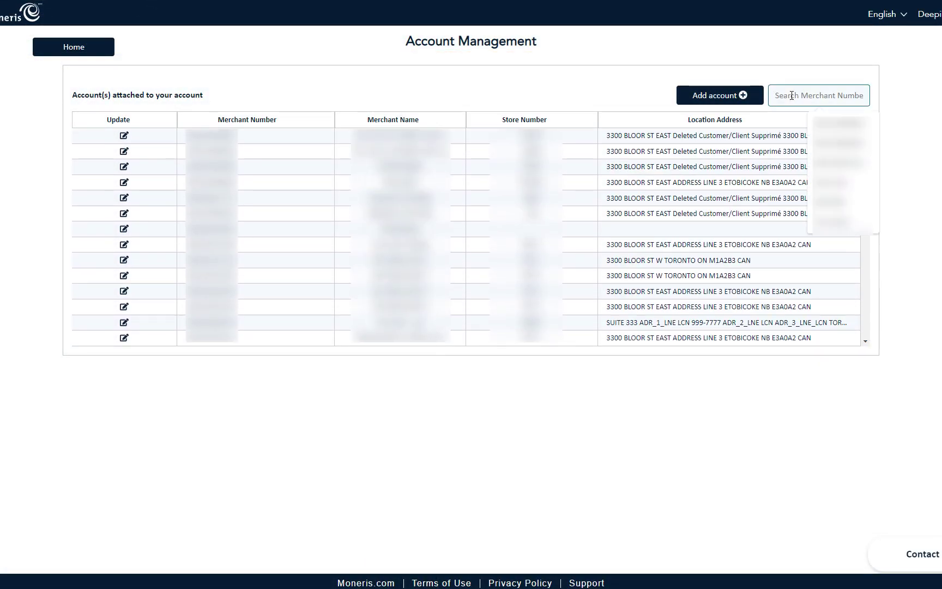
pyautogui.hotkey('ctrl', 'v')
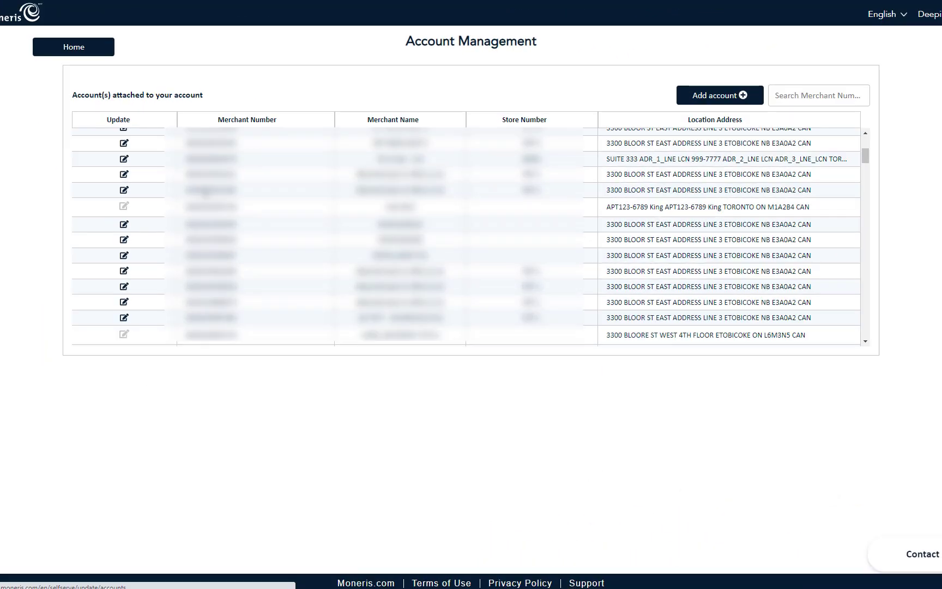
pyautogui.moveTo(157, 223)
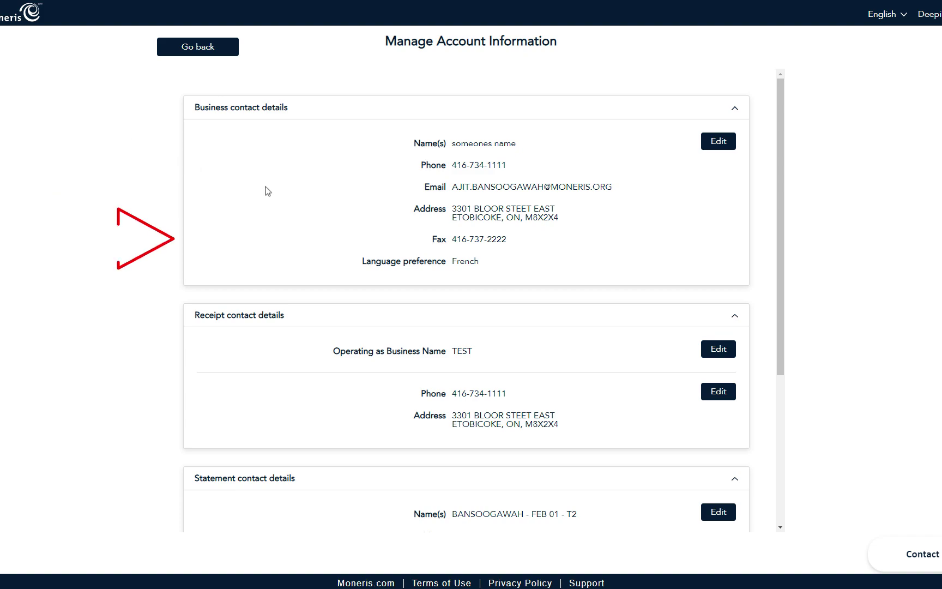
# - Scroll down to the bank account section of Manage Account Information
pyautogui.scroll(-5, 330, 213)
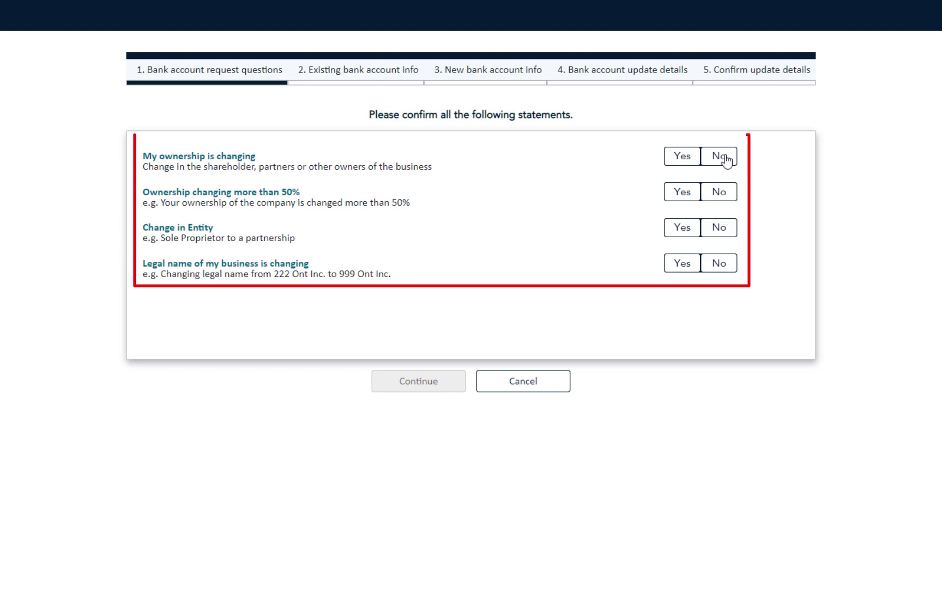
# - Answer No to ownership change, No to entity change, Yes to legal name change
pyautogui.click(726, 160)
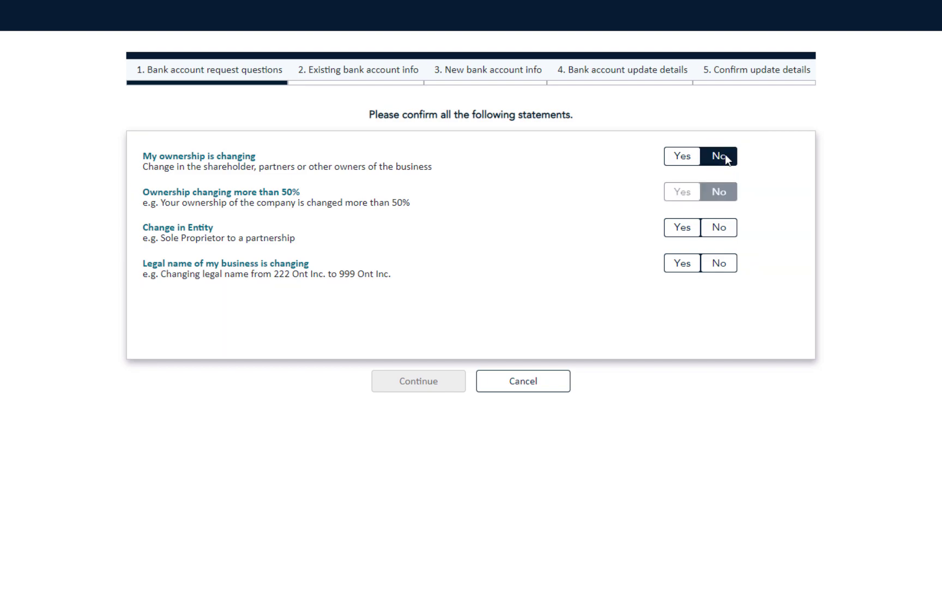
pyautogui.click(721, 233)
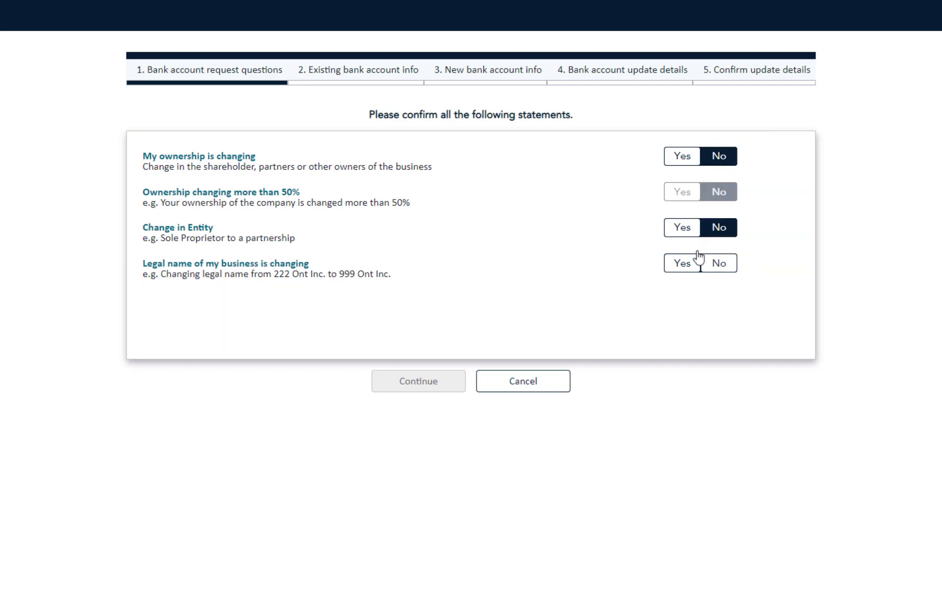
pyautogui.click(683, 265)
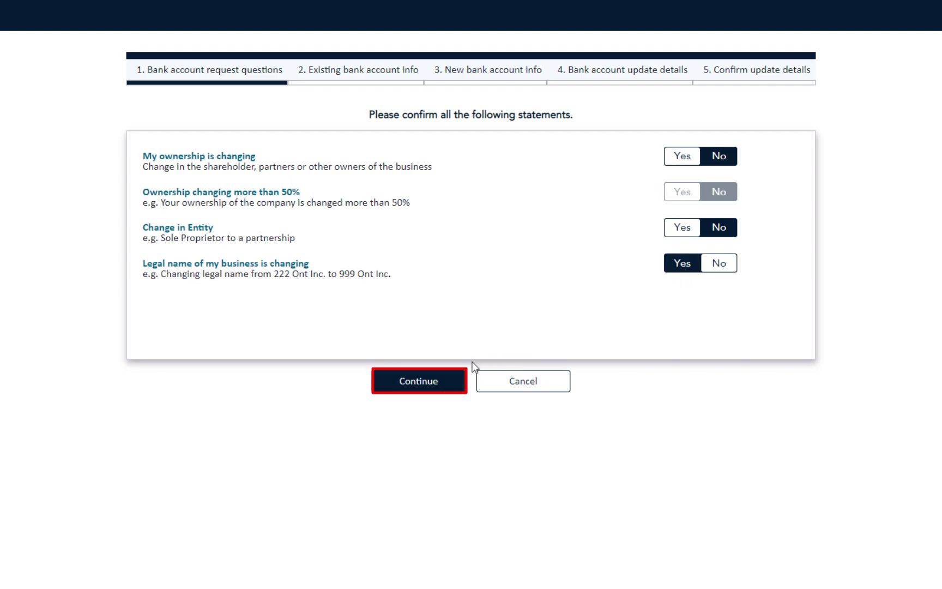
pyautogui.click(448, 380)
# - Enter the existing bank account: transit 12345, institution 123, and its account number
pyautogui.write('12345')
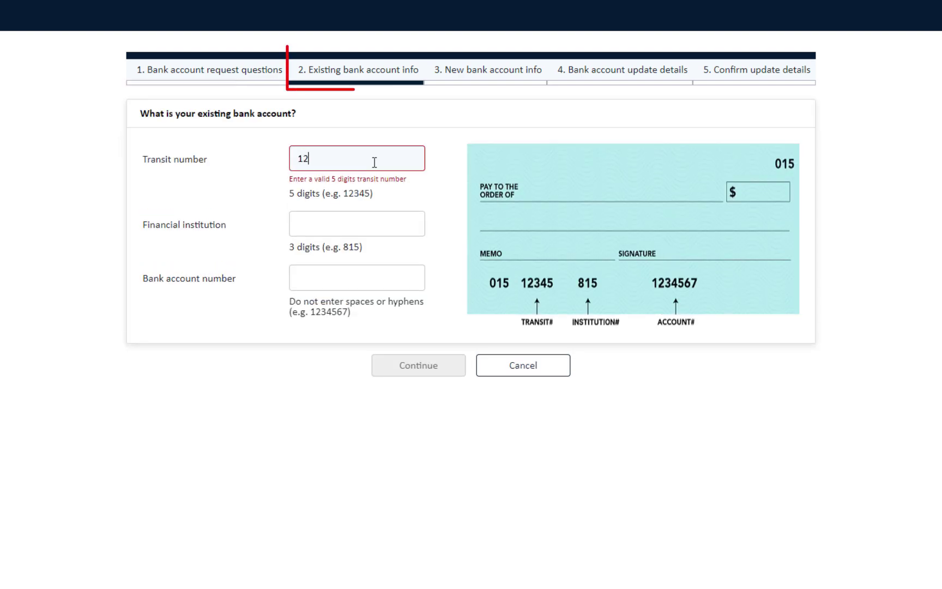
pyautogui.click(368, 206)
pyautogui.write('123')
pyautogui.click(364, 261)
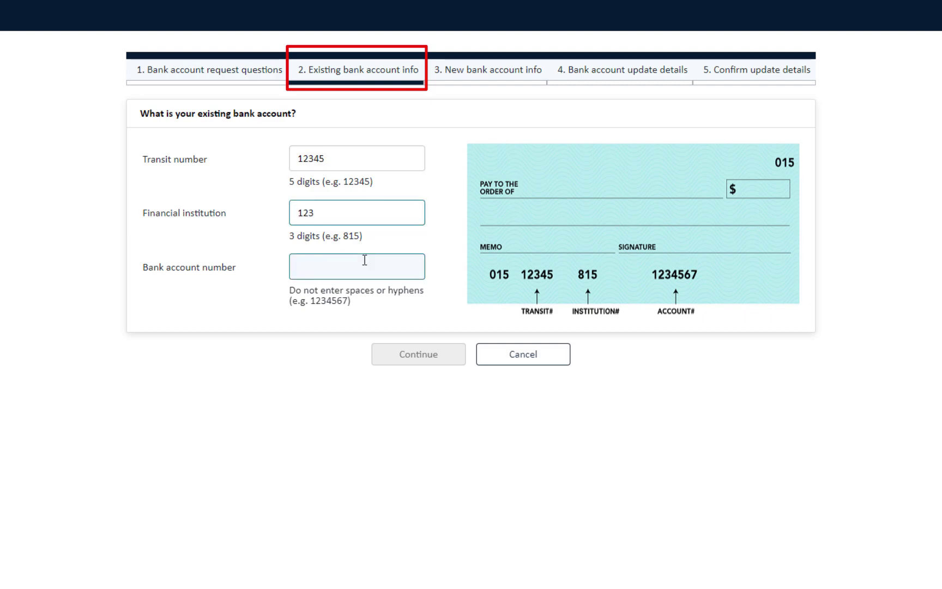
pyautogui.write('123456789')
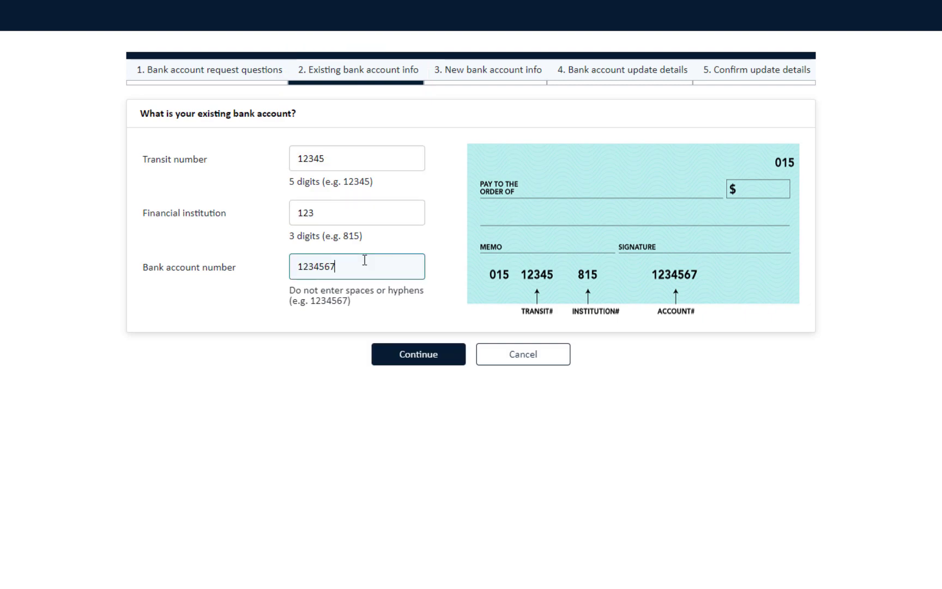
pyautogui.click(407, 359)
# - Confirm the new bank account with transit 12345, institution 123 and the account number
pyautogui.write('12345')
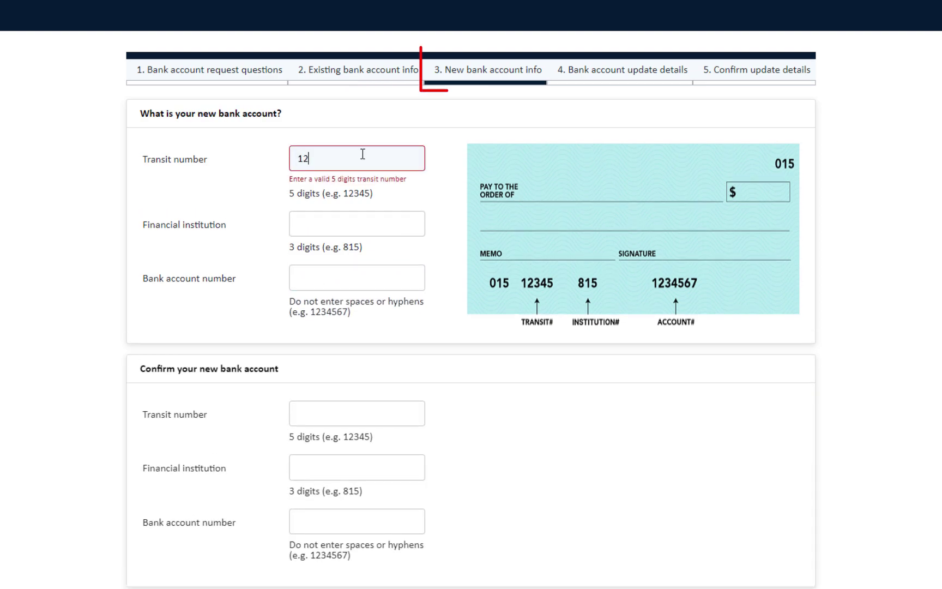
pyautogui.click(361, 211)
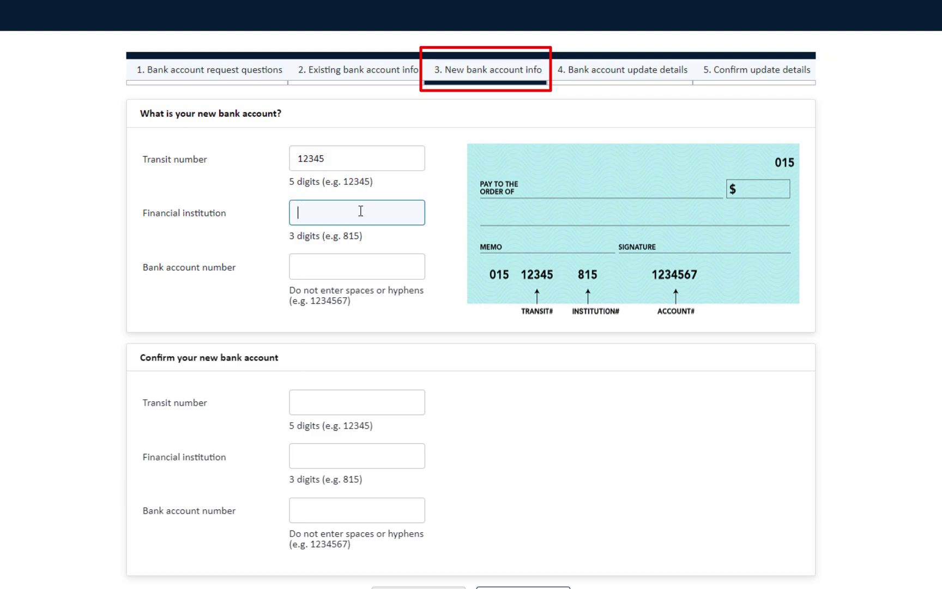
pyautogui.write('123')
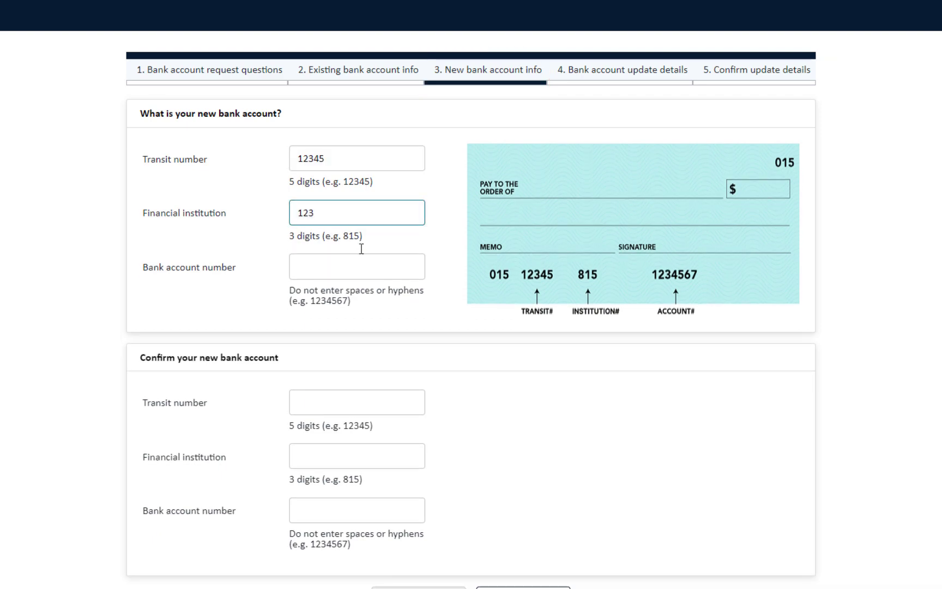
pyautogui.click(360, 269)
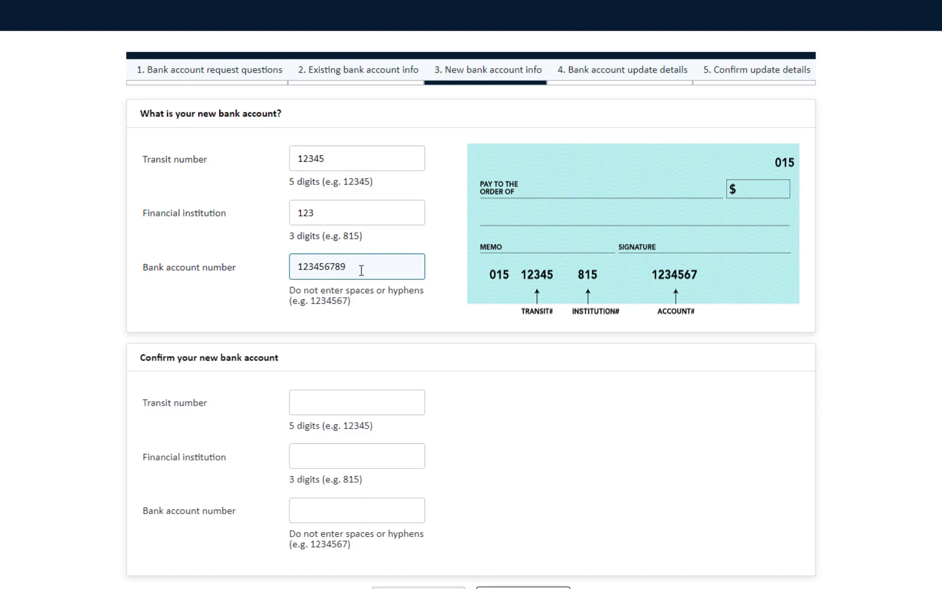
pyautogui.write('123456789')
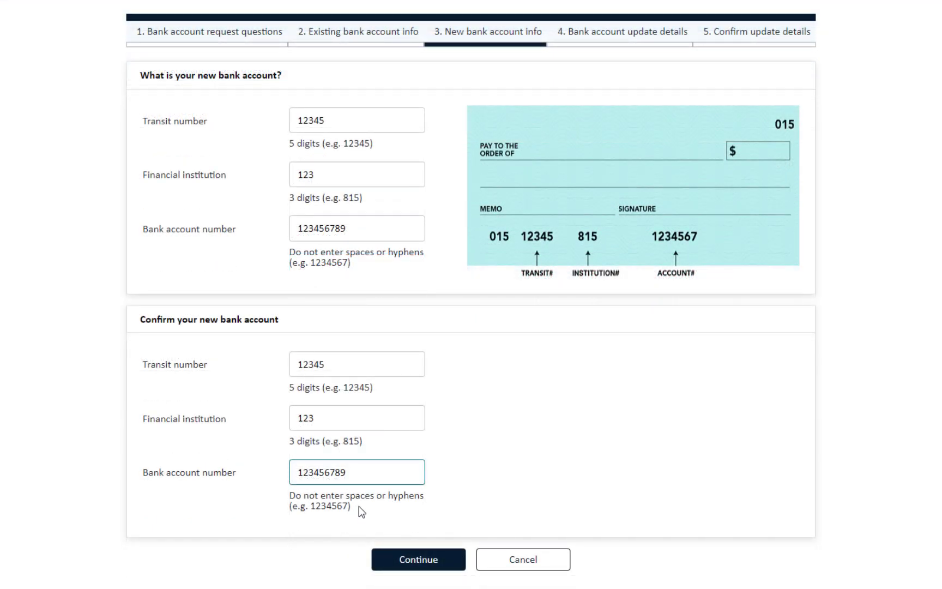
pyautogui.click(416, 567)
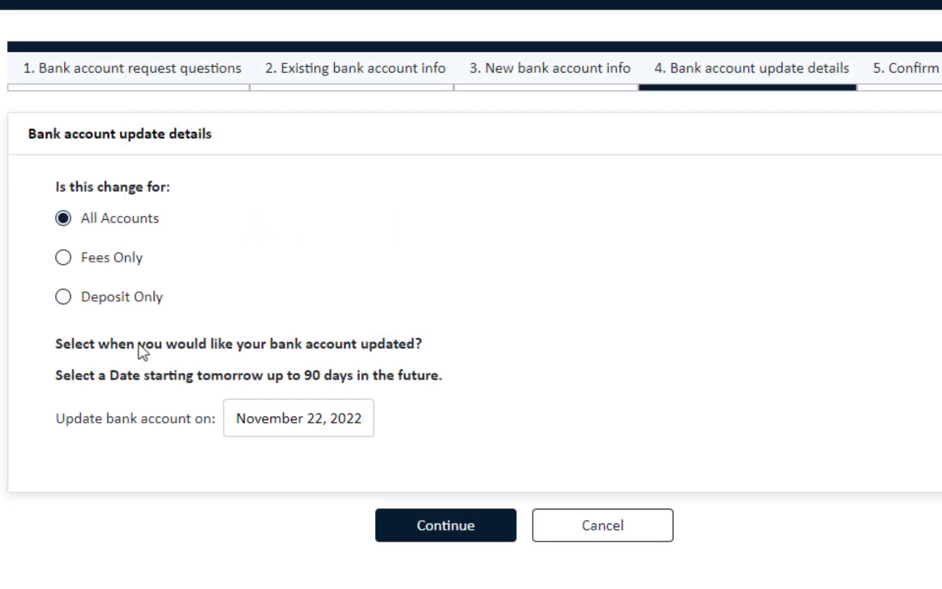
# - Apply the update to All Accounts with an effective date of December 01, 2022
pyautogui.click(91, 259)
pyautogui.click(66, 297)
pyautogui.click(311, 430)
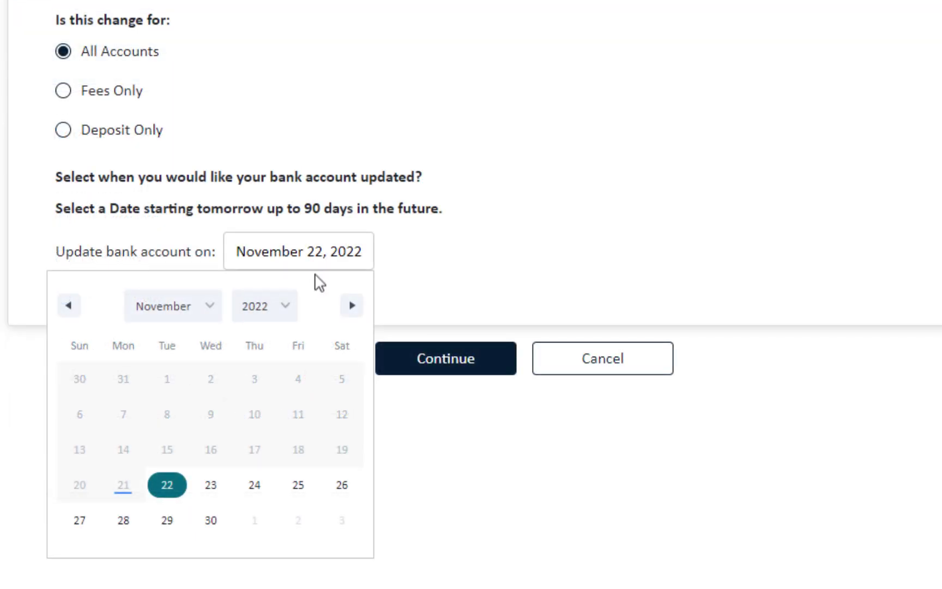
pyautogui.click(352, 308)
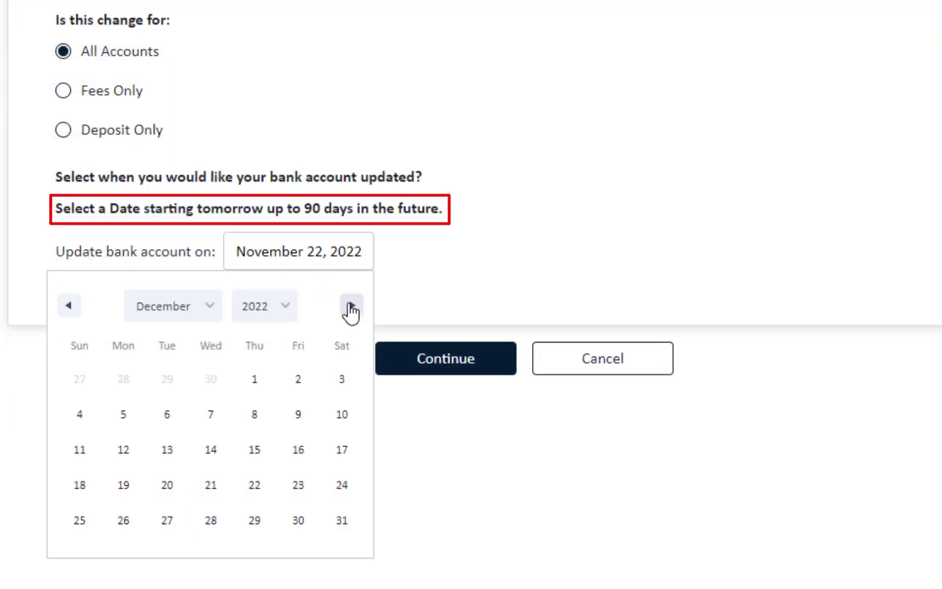
pyautogui.click(352, 307)
pyautogui.click(68, 305)
pyautogui.press('Tab')
pyautogui.press('Down')
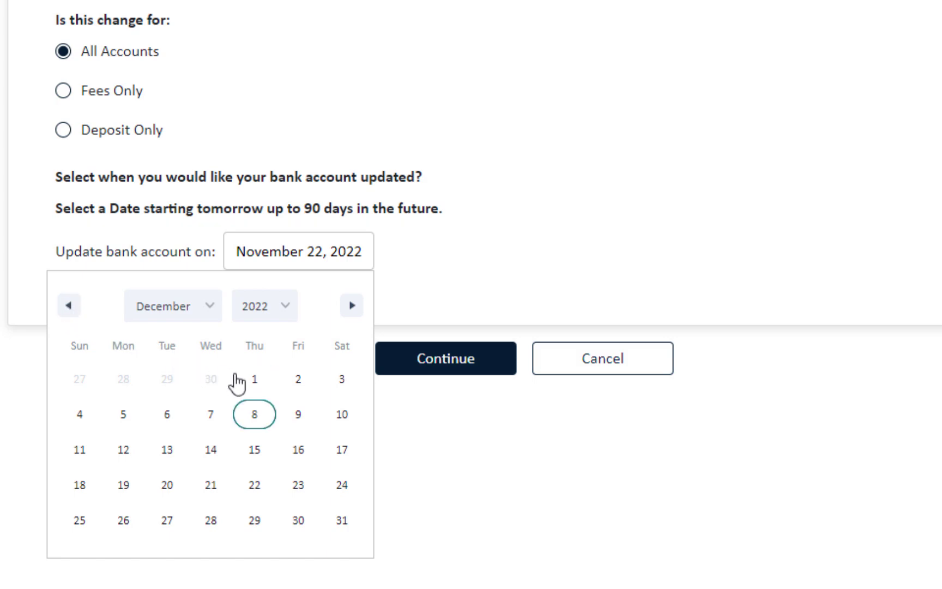
pyautogui.click(254, 382)
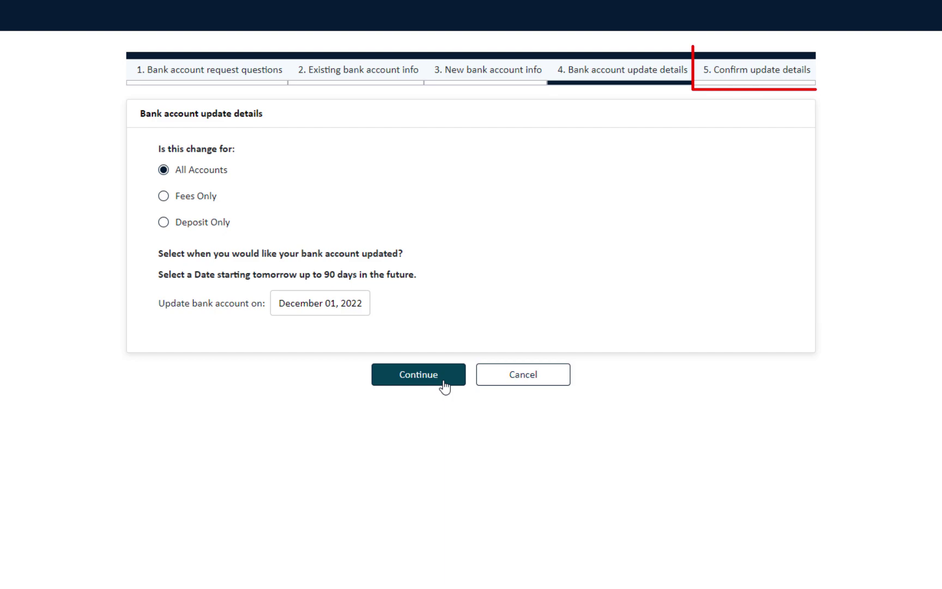
# - Accept the Terms of Use on the confirm step and submit the bank account request
pyautogui.click(444, 387)
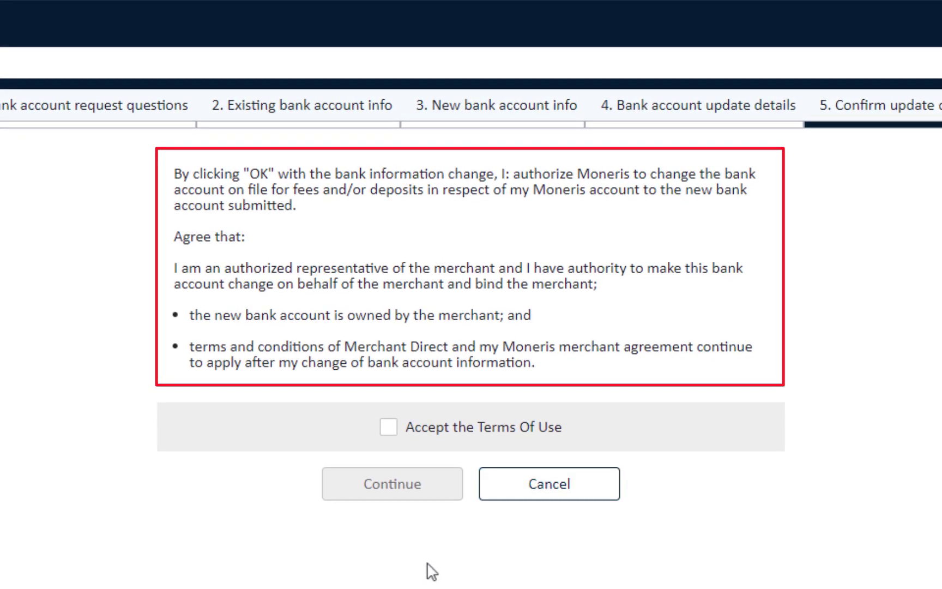
pyautogui.click(389, 431)
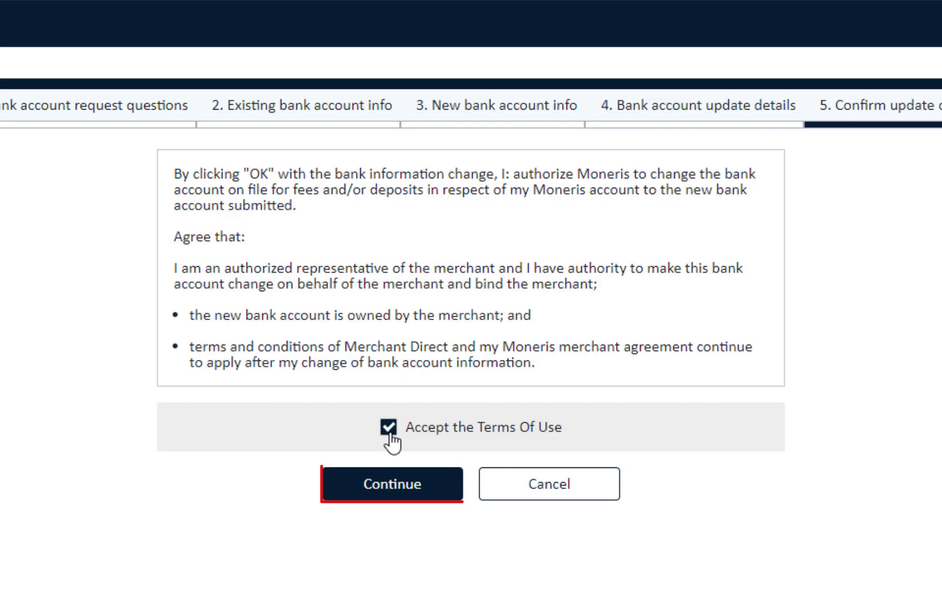
pyautogui.click(393, 491)
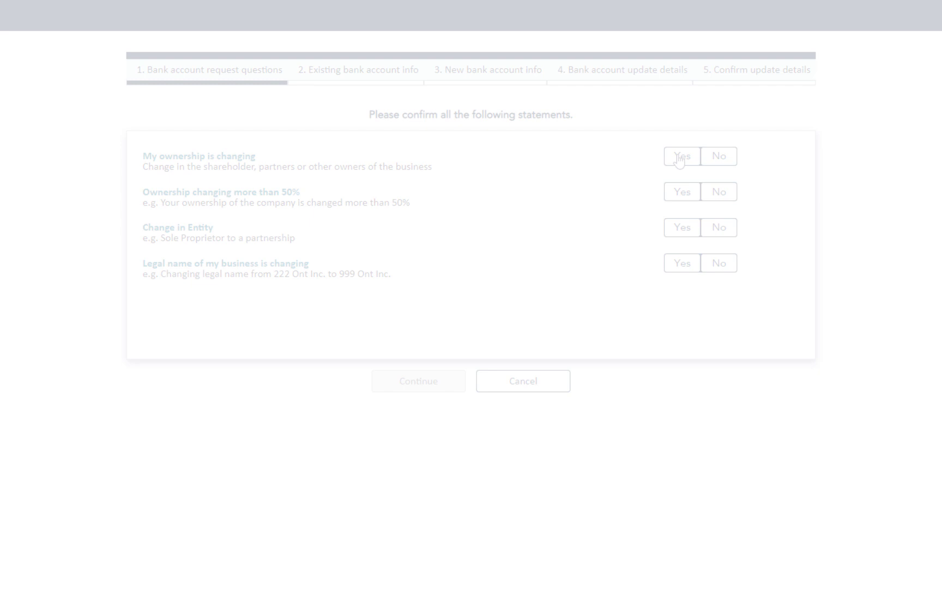
# - Answer No, No and Yes to the ownership, entity and legal name questions
pyautogui.click(724, 157)
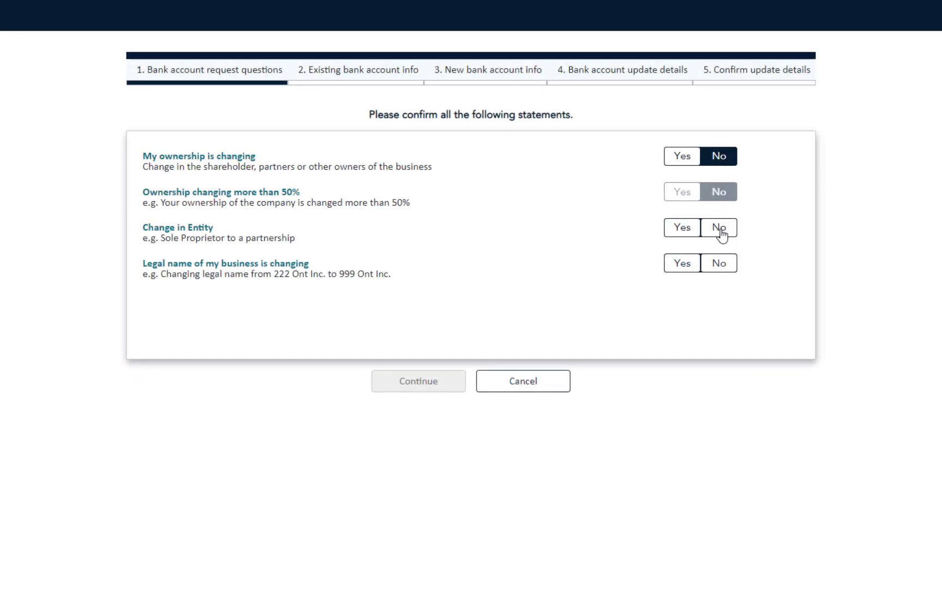
pyautogui.click(721, 230)
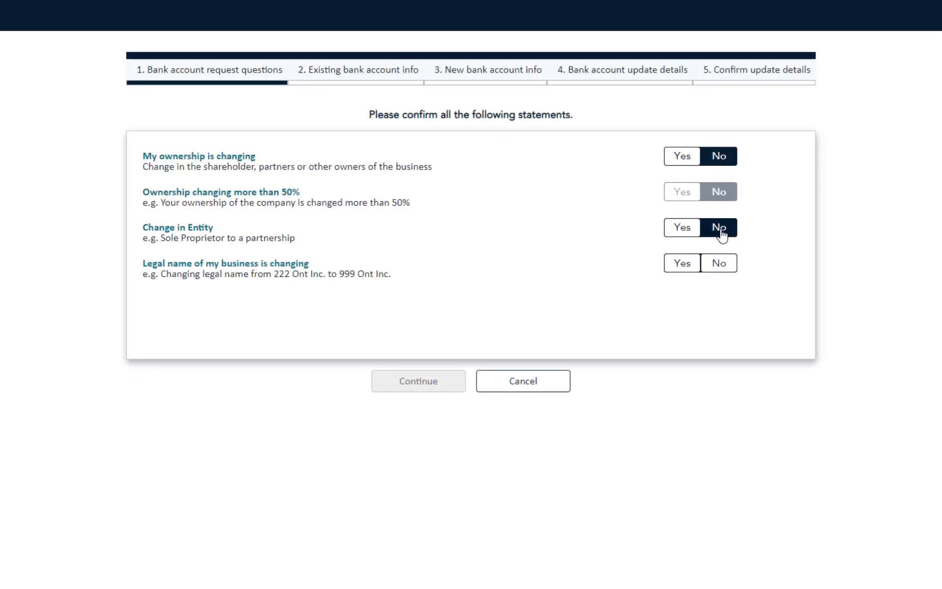
pyautogui.click(683, 267)
pyautogui.click(447, 381)
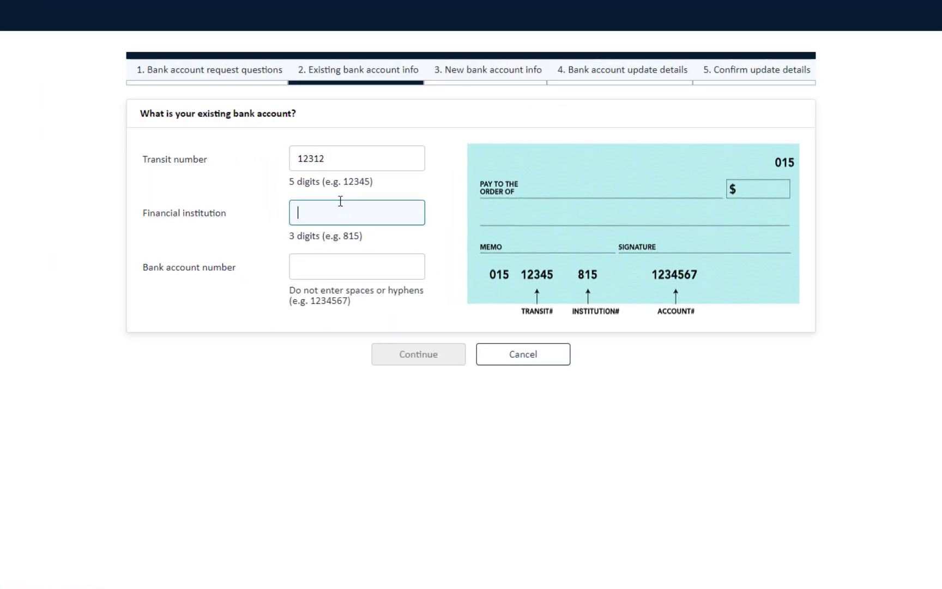
# - Enter institution 123 and an existing bank account number in the new request
pyautogui.write('123')
pyautogui.click(335, 270)
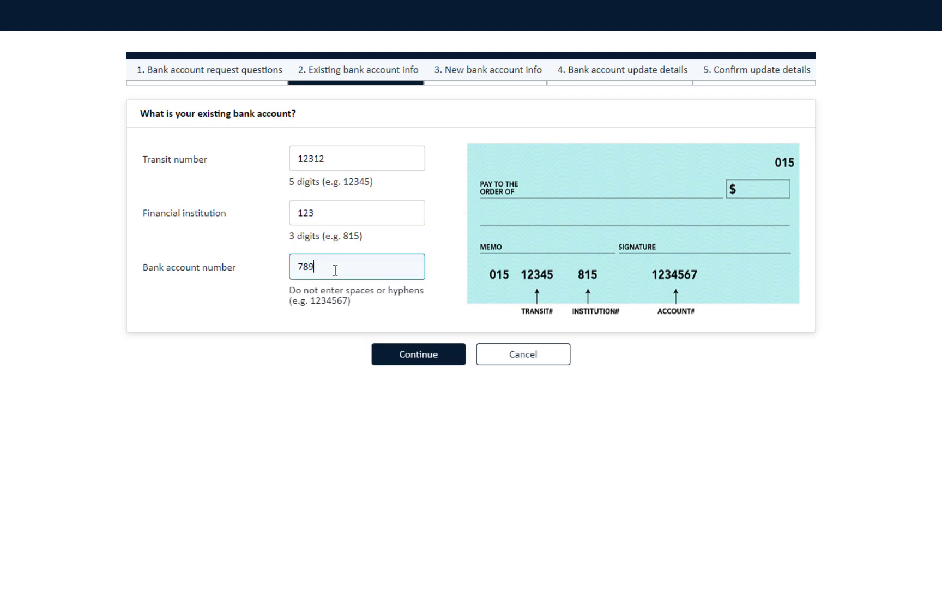
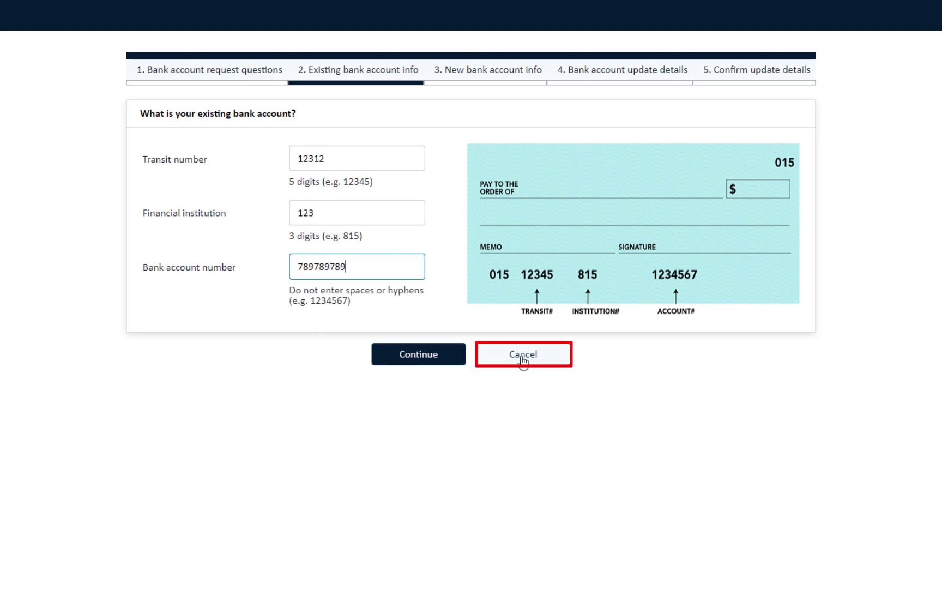
# - Cancel the banking request, first backing out once before confirming
pyautogui.click(523, 355)
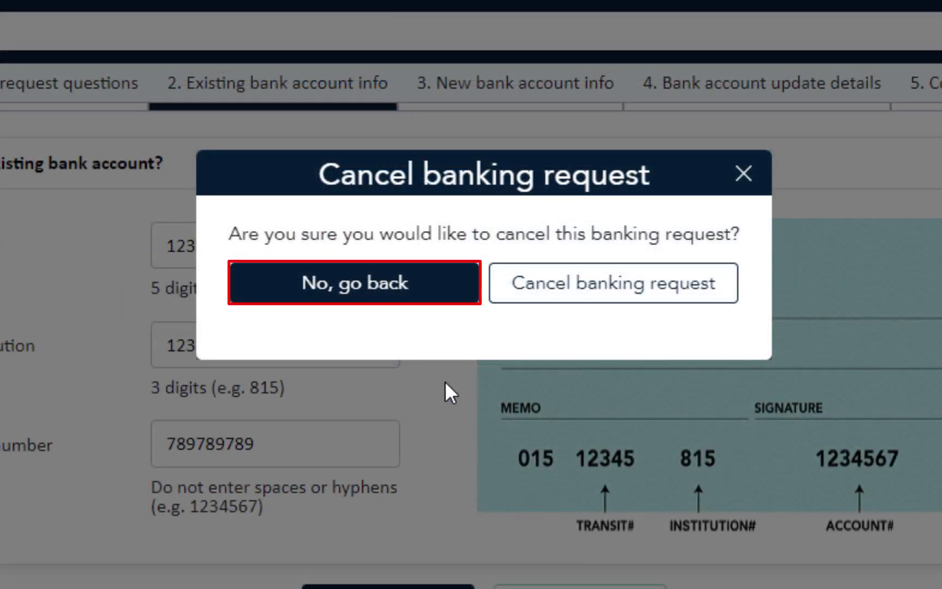
pyautogui.click(381, 306)
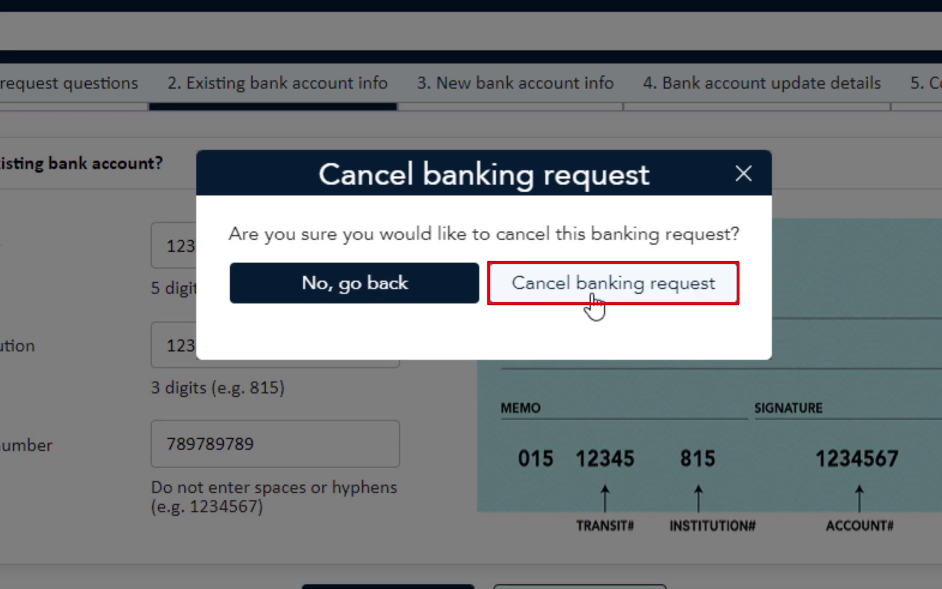
pyautogui.click(591, 307)
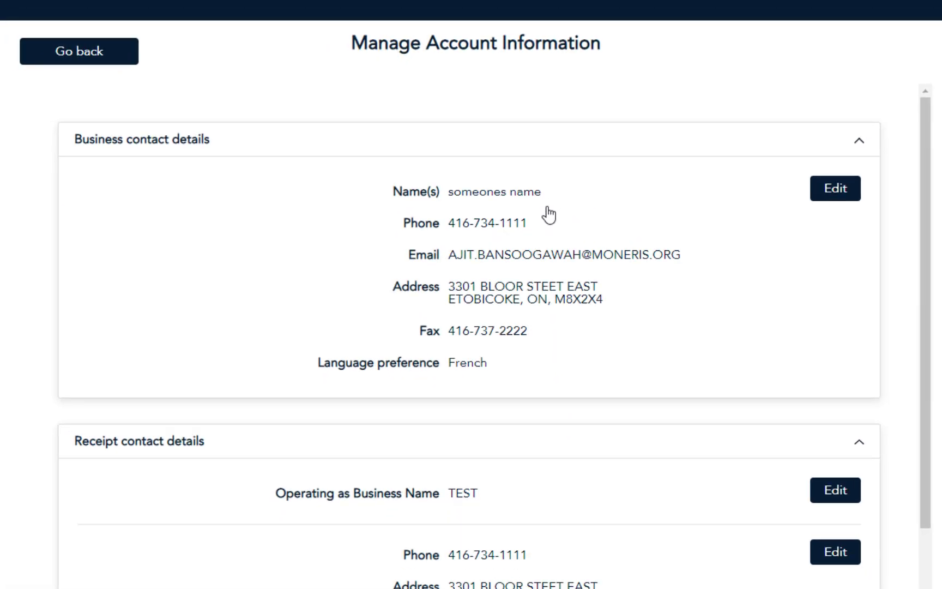